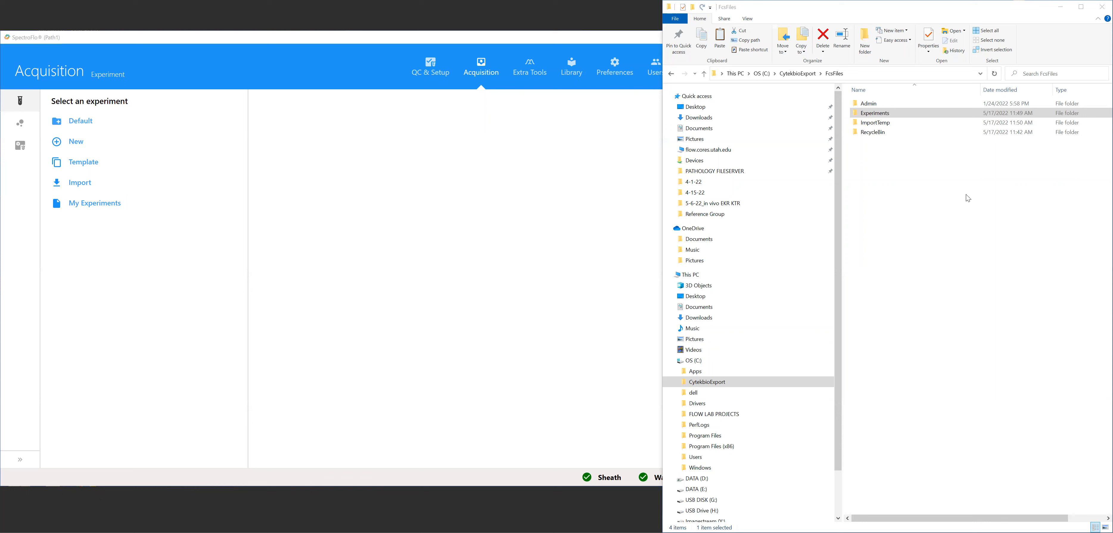
Step: Copy the 5-17-22 New Test Experiment folder from CytekbioExport > FcsFiles > Experiments > Path1
click(725, 386)
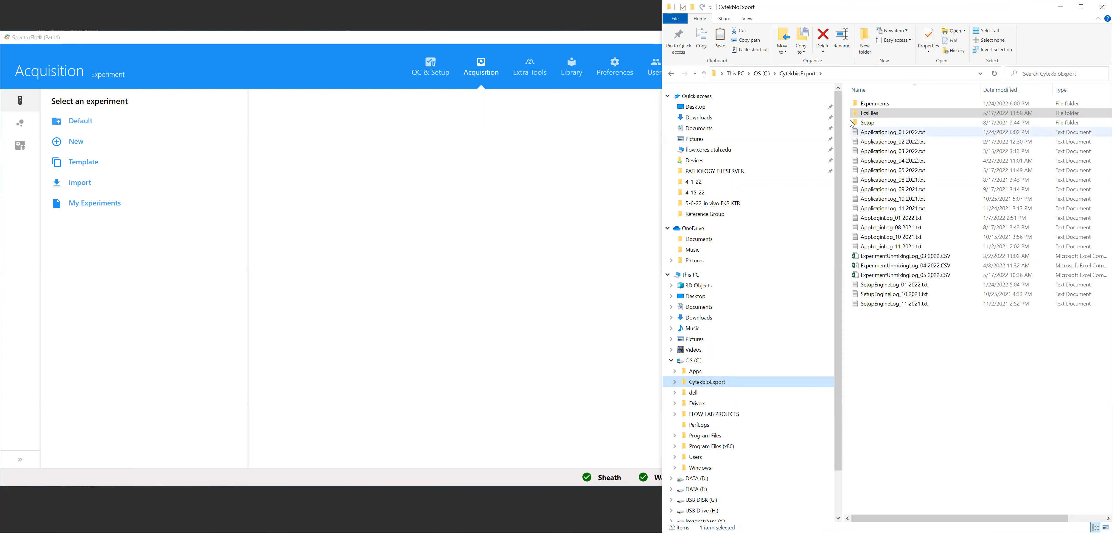
double_click(874, 114)
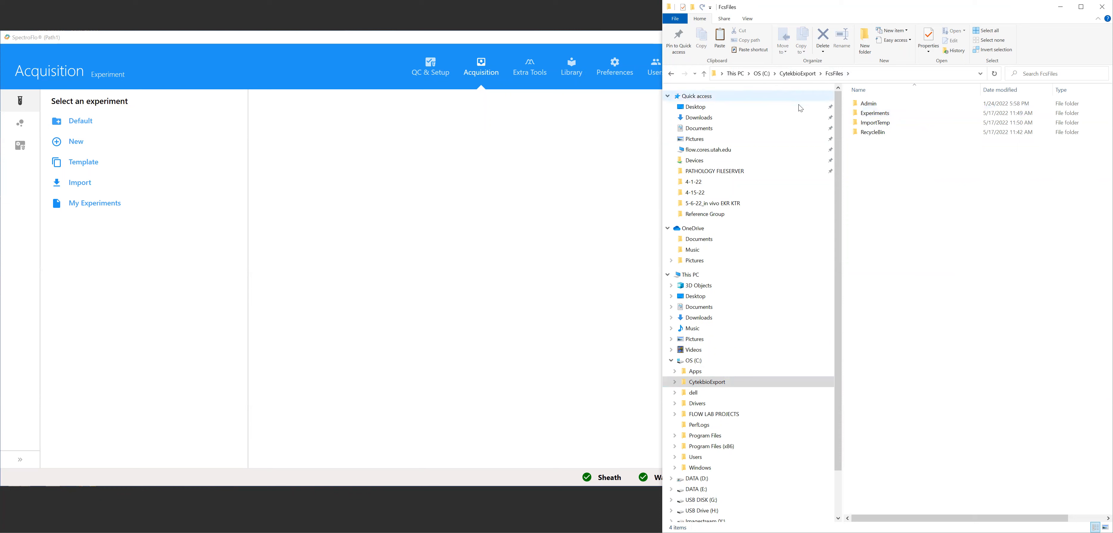
double_click(883, 116)
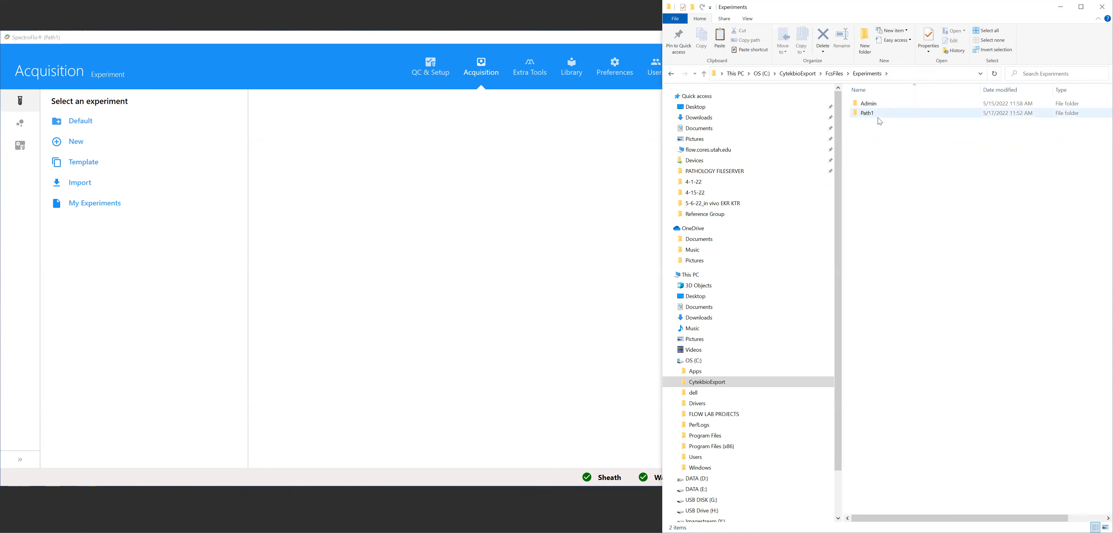
mouse_move(878, 118)
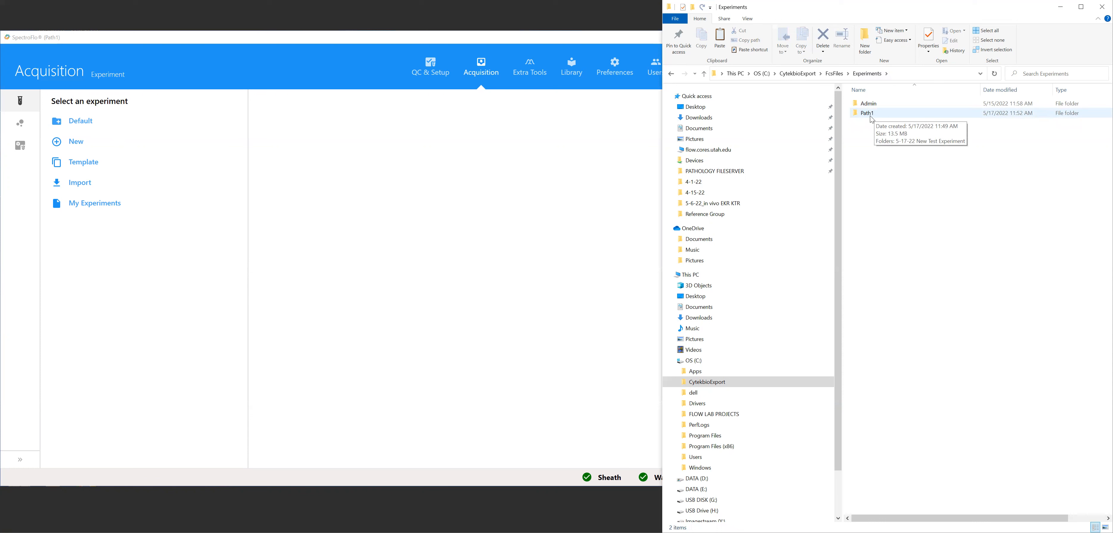
double_click(861, 115)
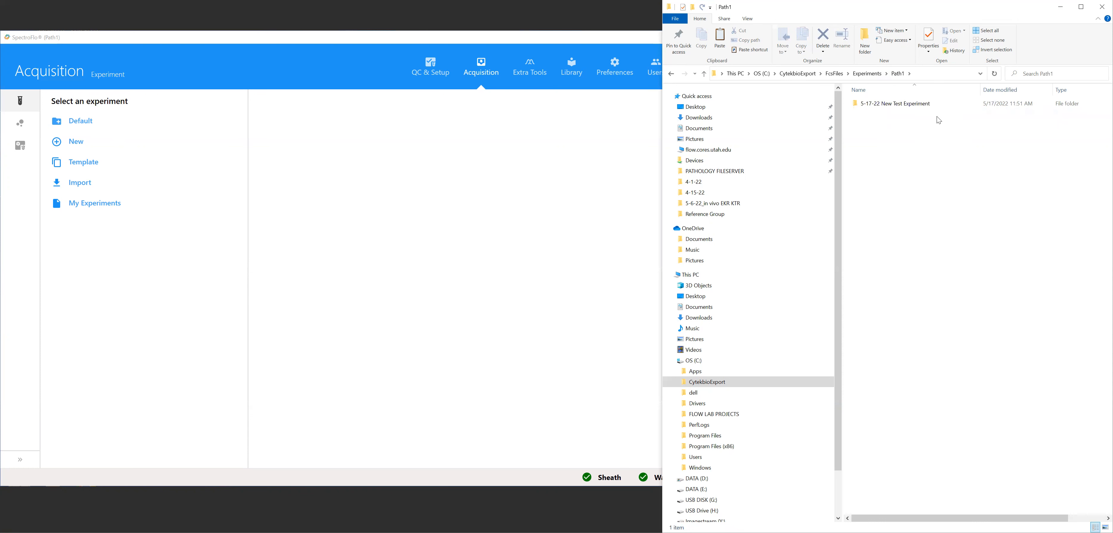
double_click(914, 106)
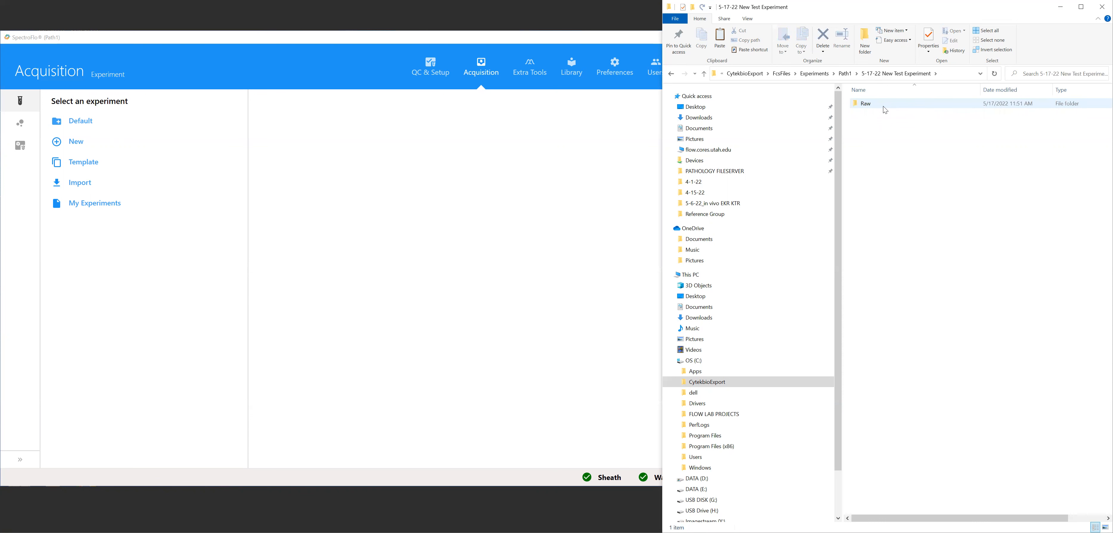
click(846, 73)
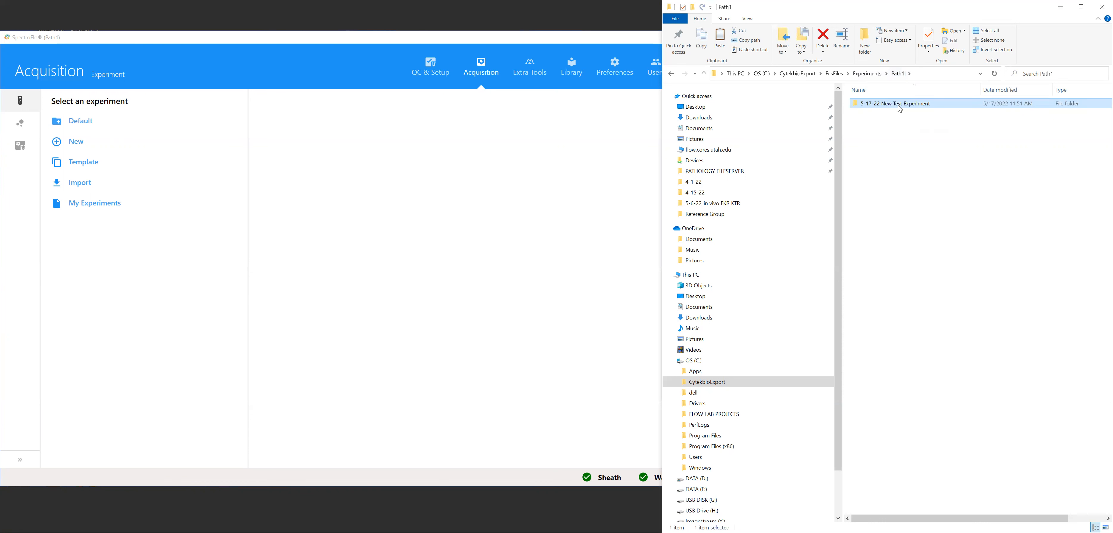
mouse_move(895, 110)
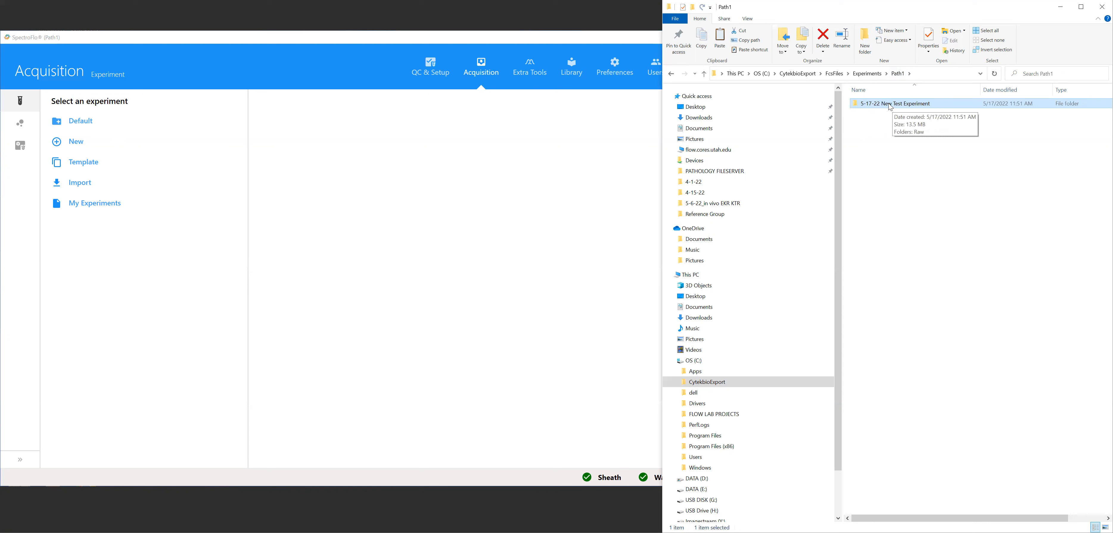
right_click(890, 107)
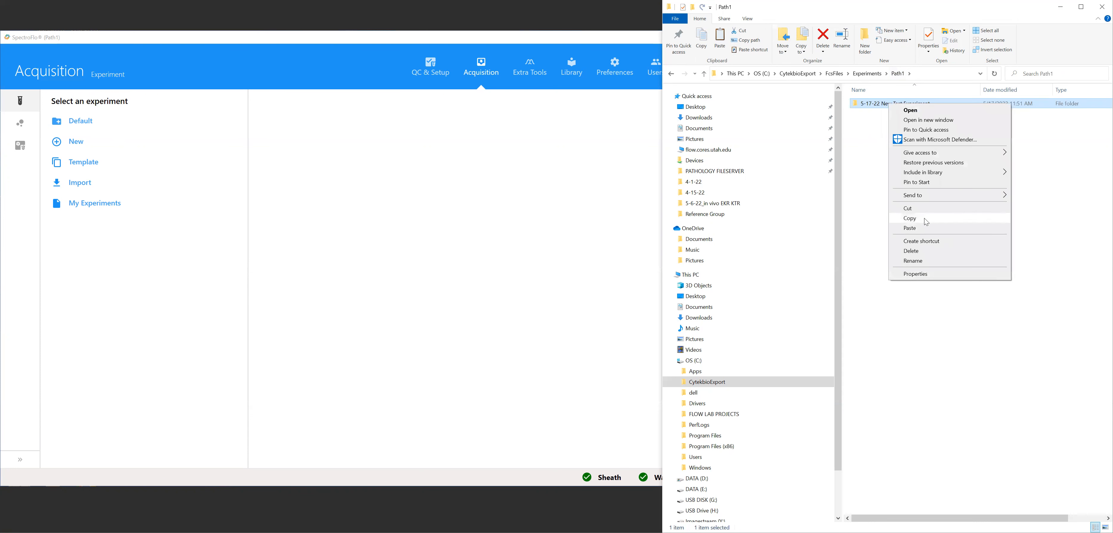
click(933, 221)
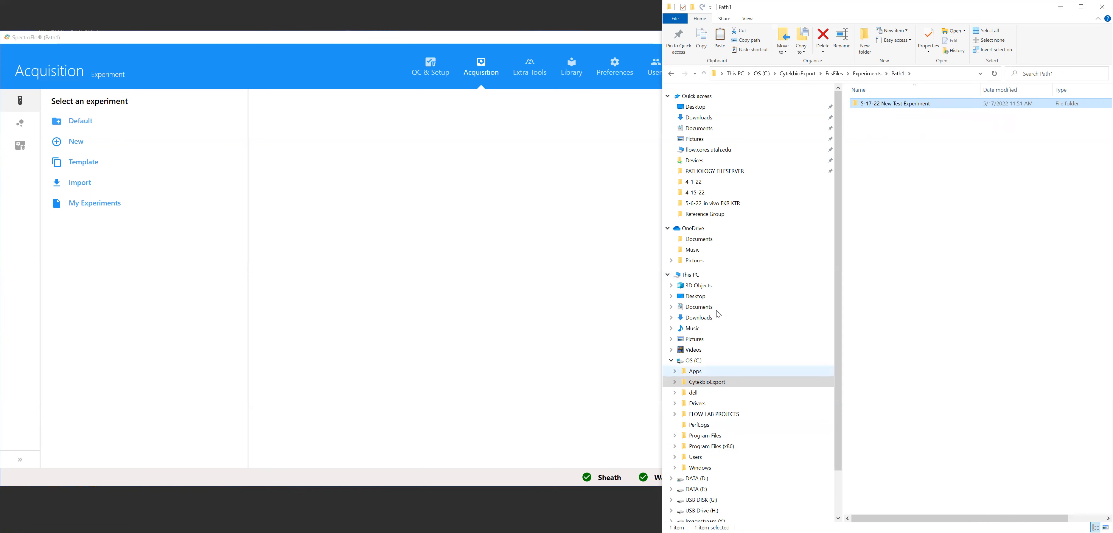
Step: Paste the copied experiment folder into FCS Files inside the personal folder on PATHOLOGY FILESERVER
click(738, 173)
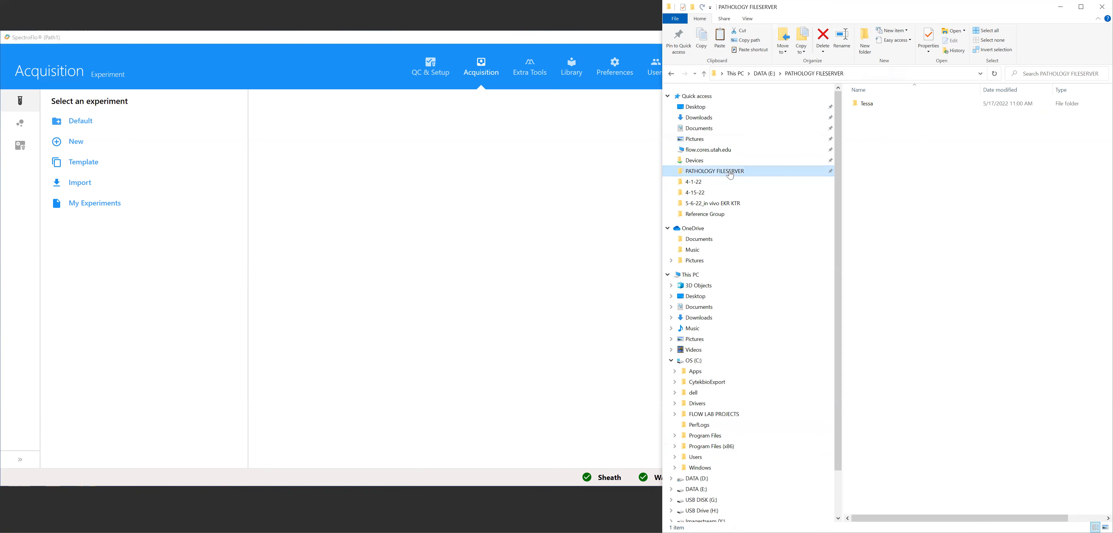
double_click(870, 106)
double_click(870, 106)
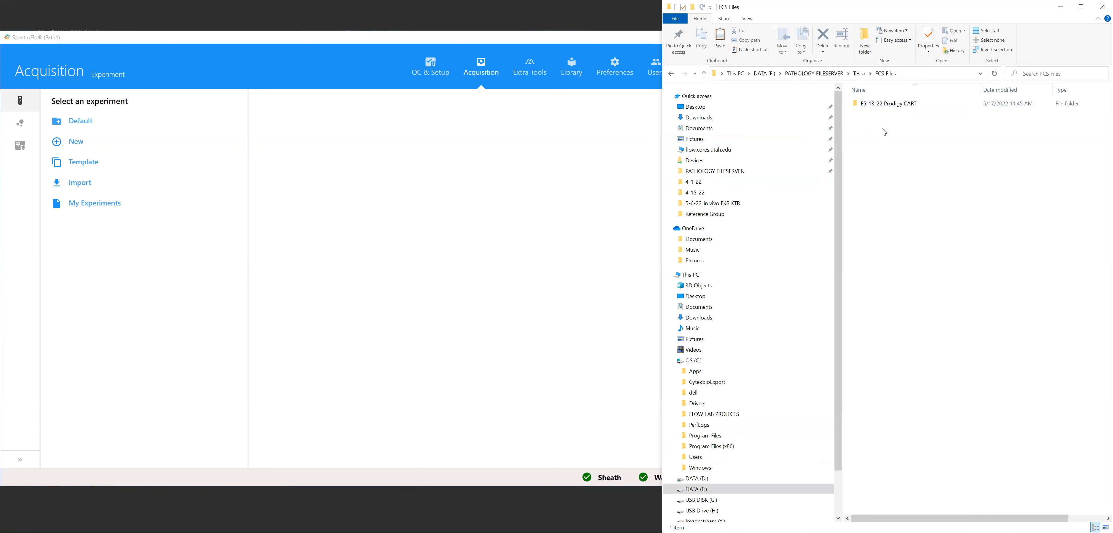
right_click(883, 130)
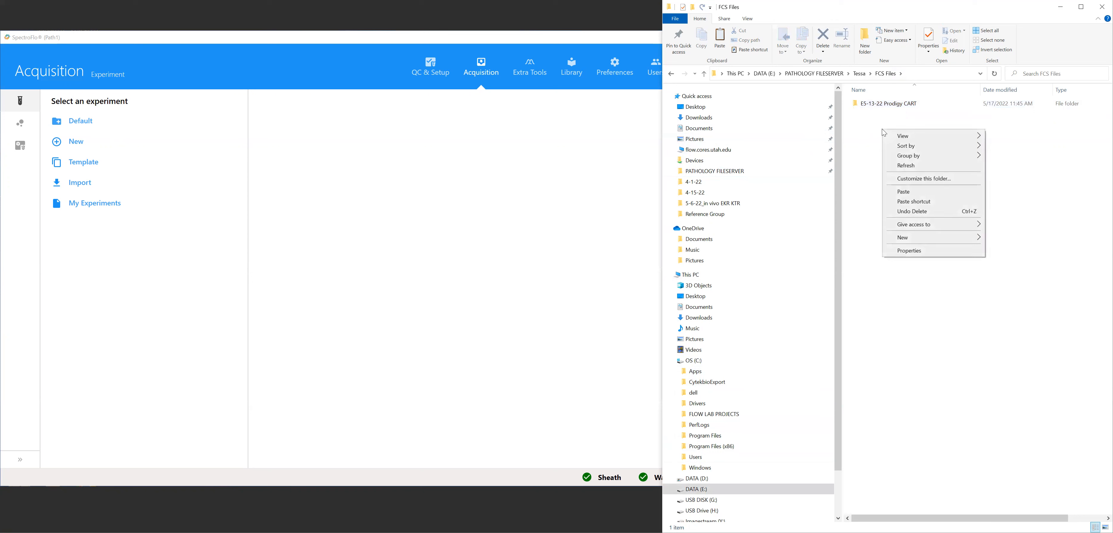
click(908, 193)
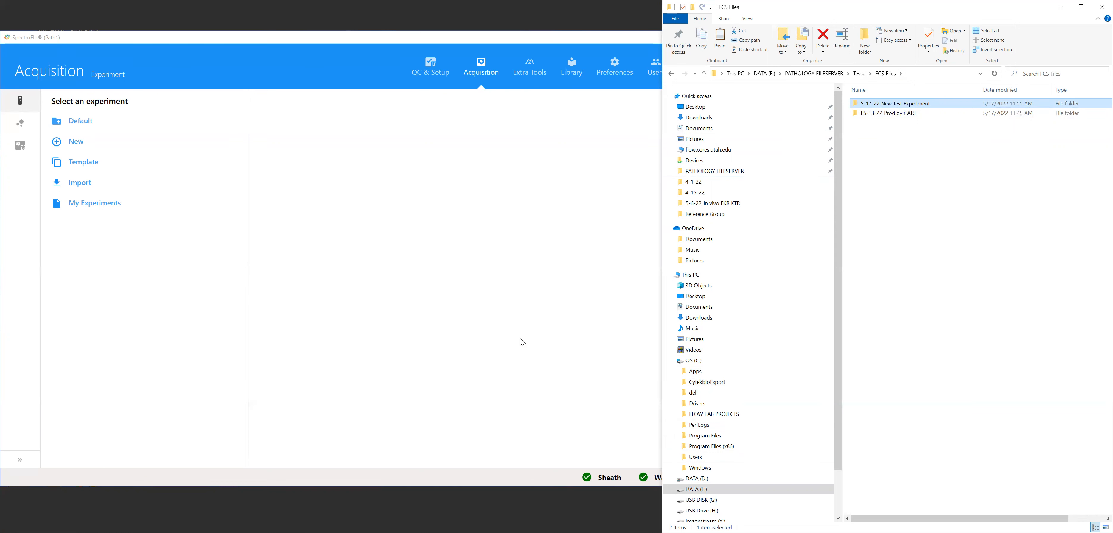
Step: Switch to SpectroFlo and duplicate 5-17-22 New Test Experiment with its reference group data
click(584, 323)
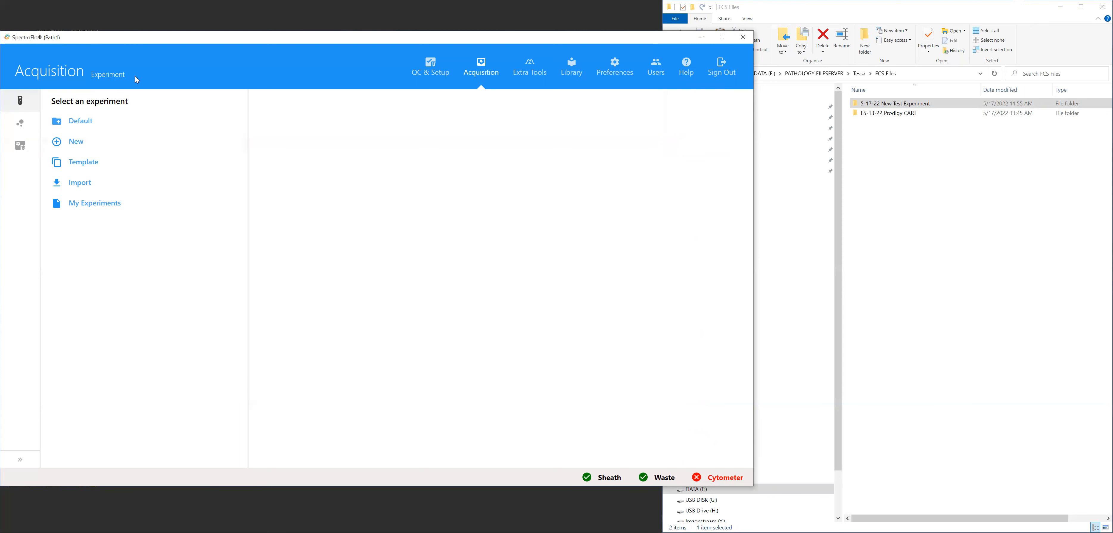
click(94, 204)
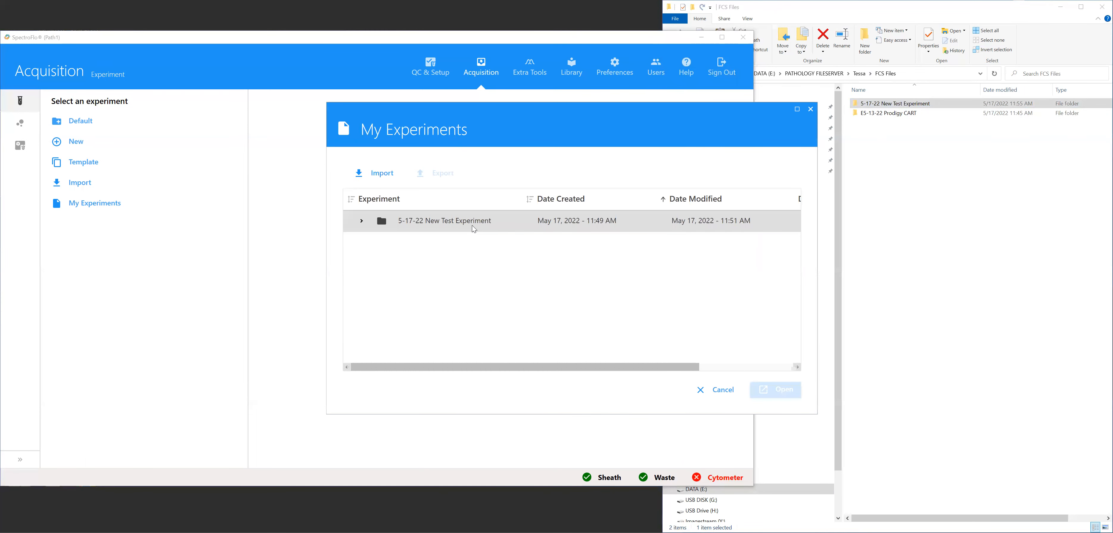
right_click(472, 225)
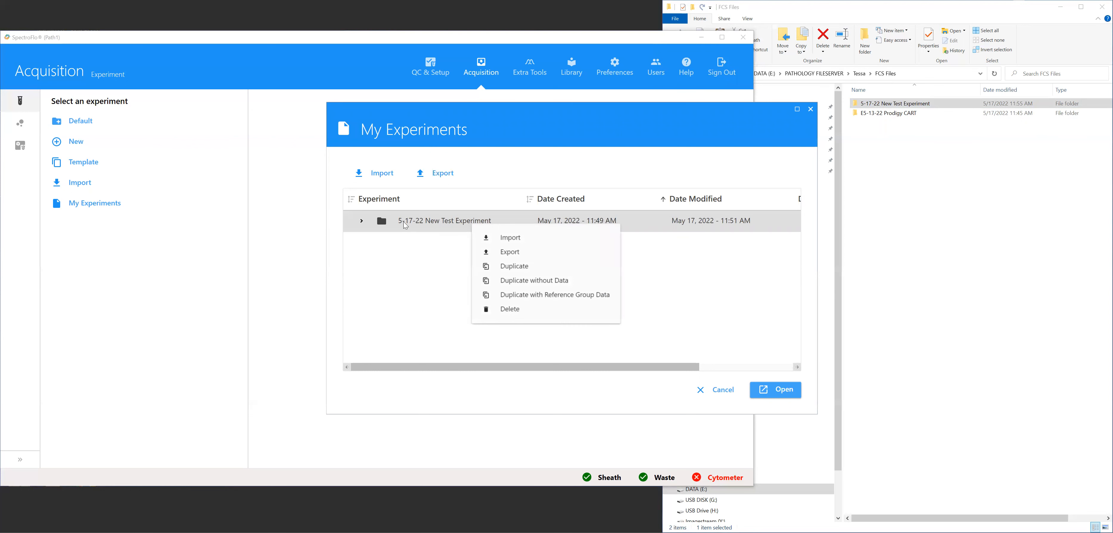
click(516, 298)
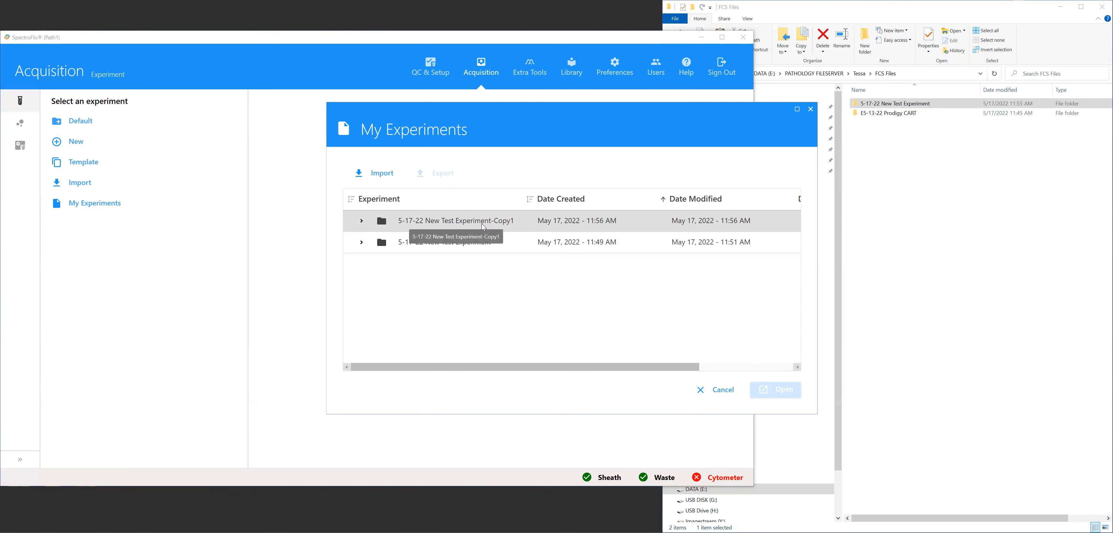
Step: Open the duplicated experiment, rename it 5-17-22 New Test Experiment-Ref controls only, and expand its Reference Group
click(491, 225)
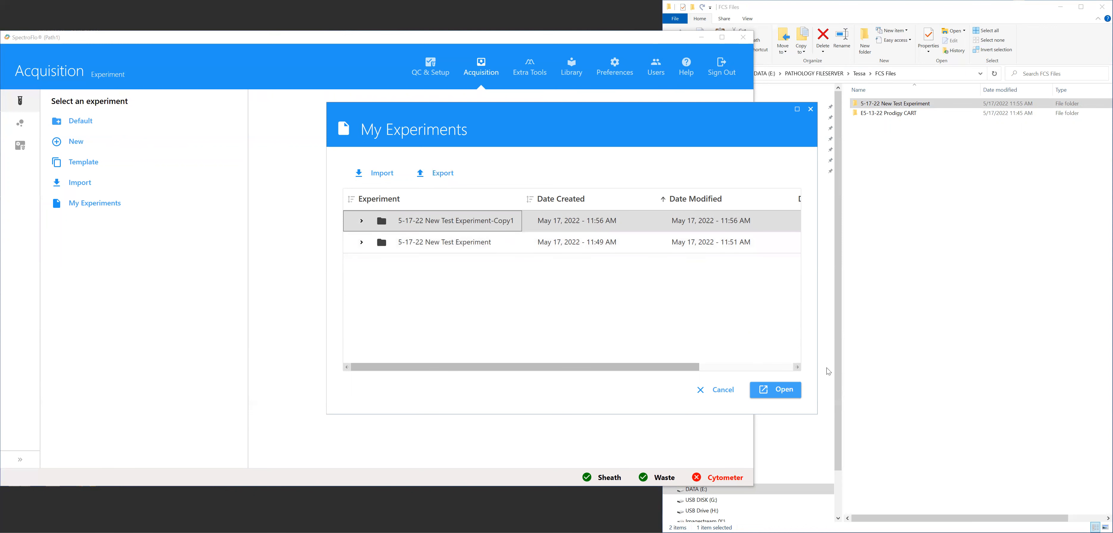
click(786, 391)
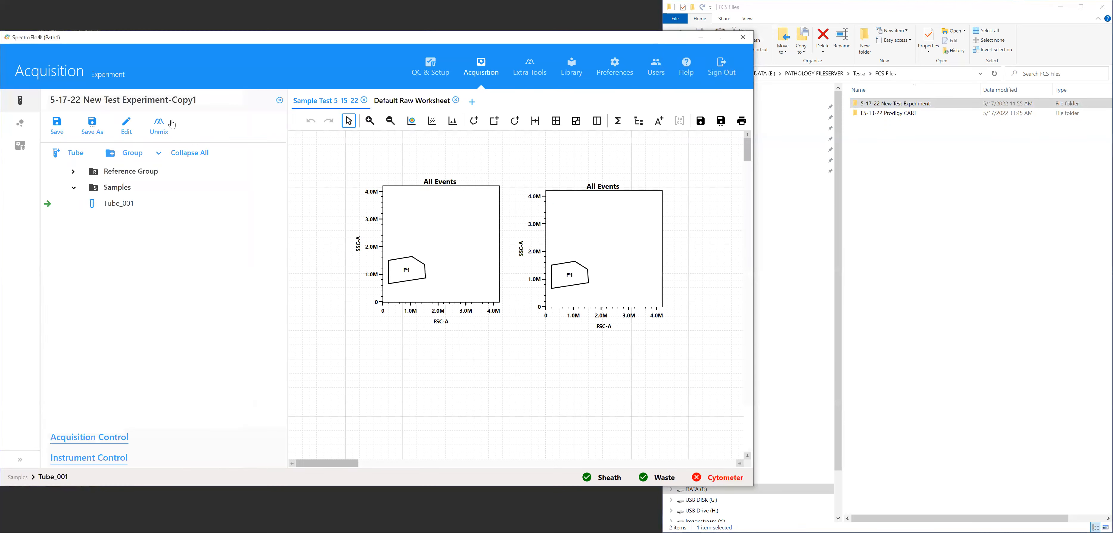
click(127, 126)
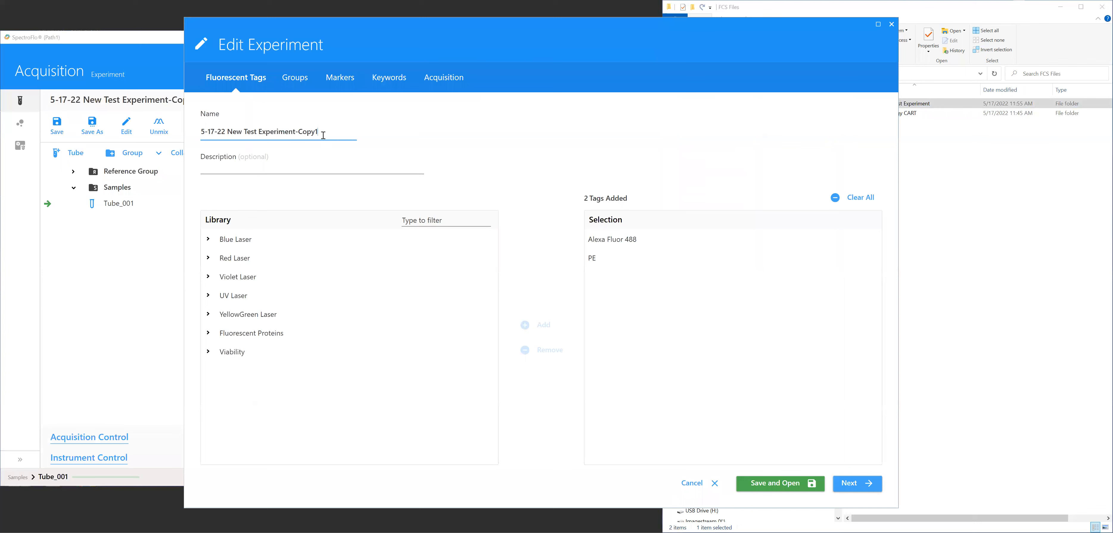
key(BackSpace)
key(BackSpace)
key(BackSpace)
key(BackSpace)
key(BackSpace)
text(Ref controls only)
click(771, 484)
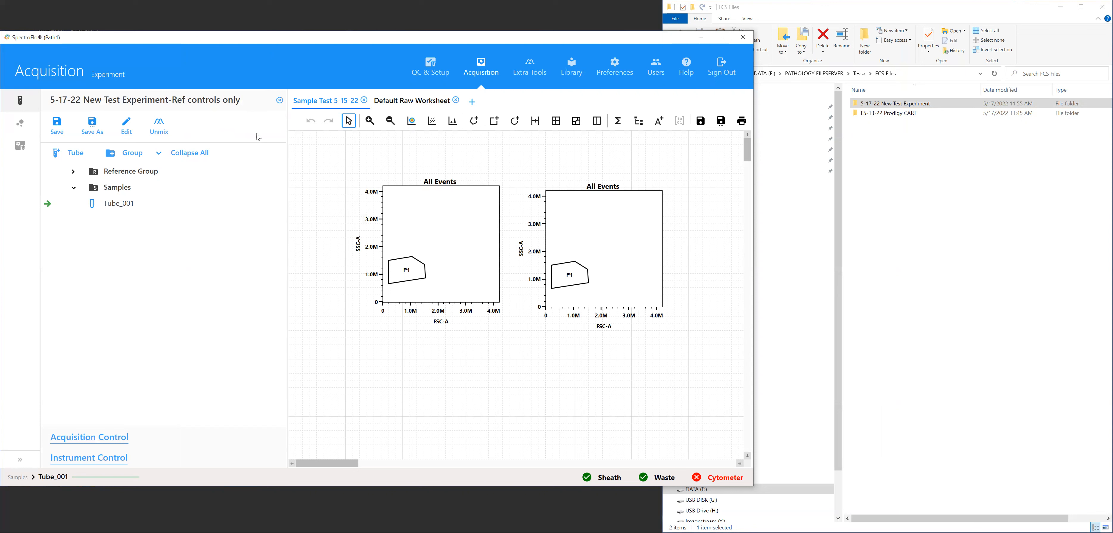
click(74, 173)
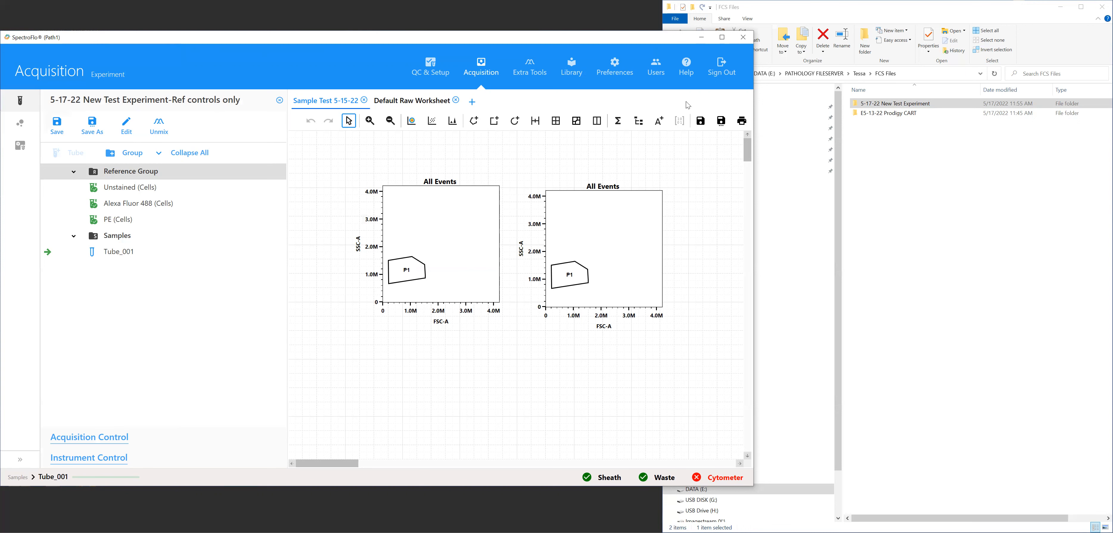
Step: Close the experiment and export the original 5-17-22 New Test Experiment as a zip file to the Aurora Experiment folder on PATHOLOGY FILESERVER
click(279, 101)
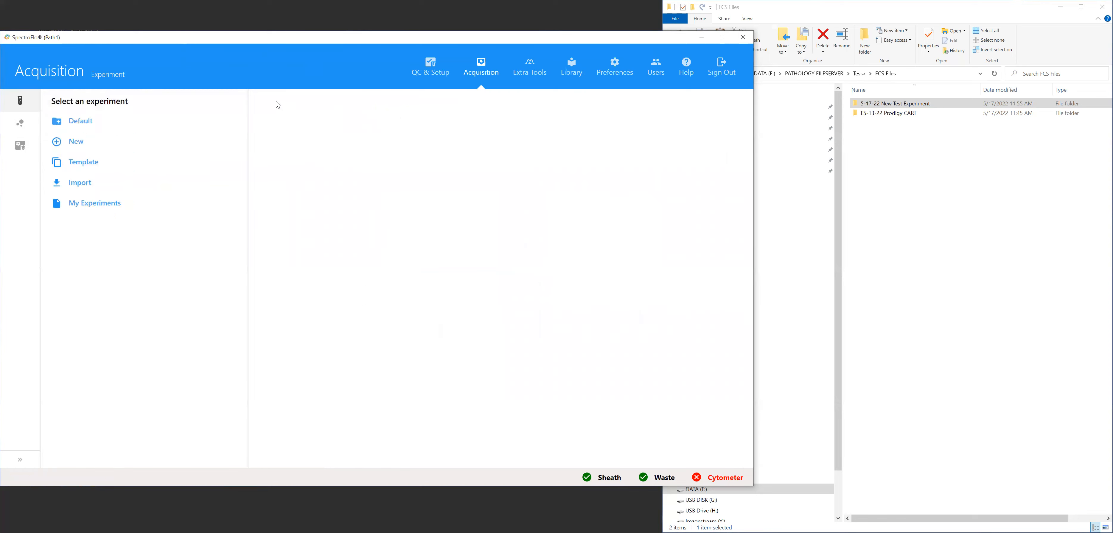
click(76, 205)
right_click(469, 245)
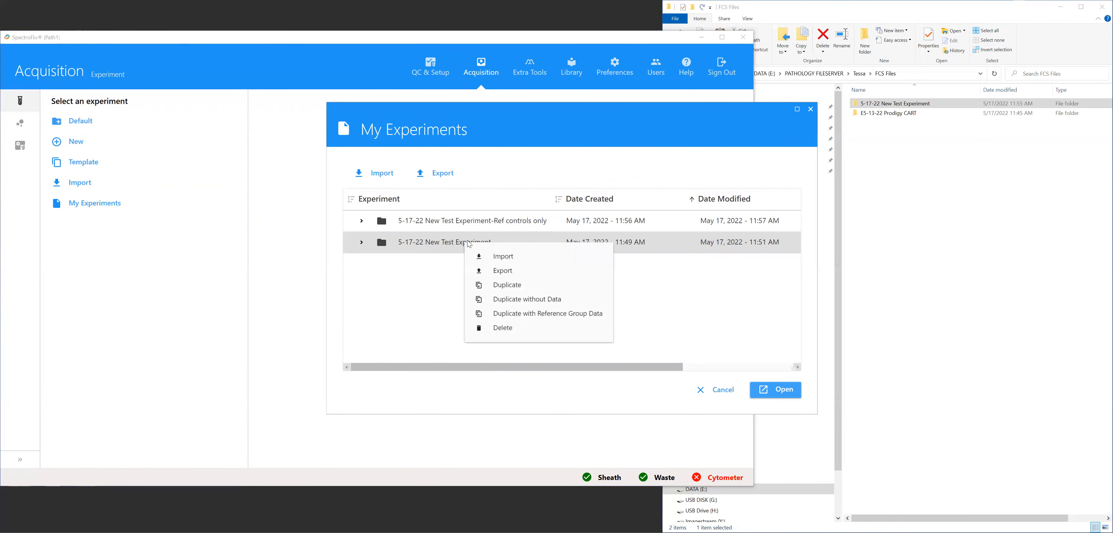
click(528, 271)
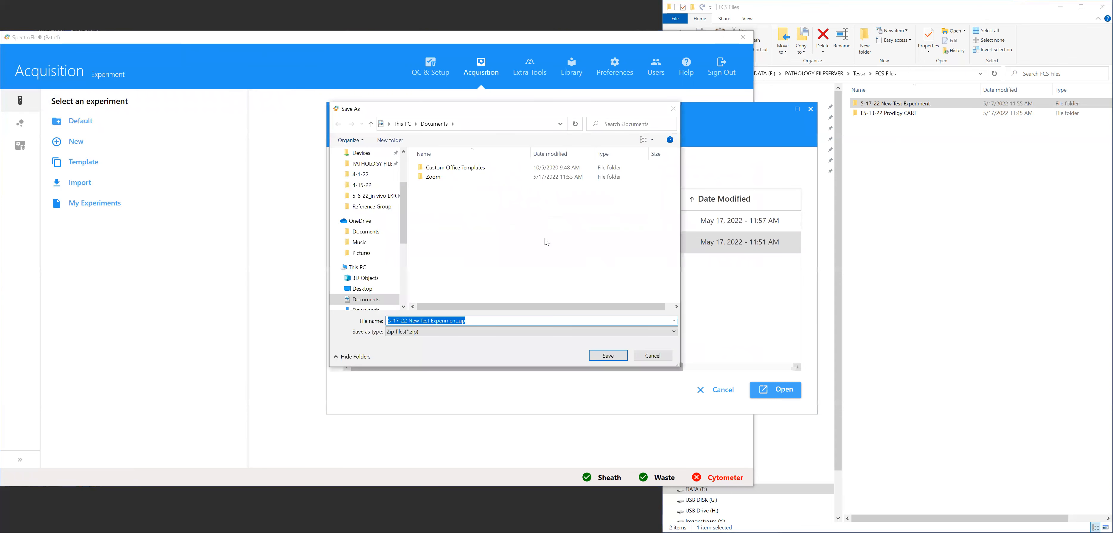
scroll(371, 259, up, 5)
click(375, 217)
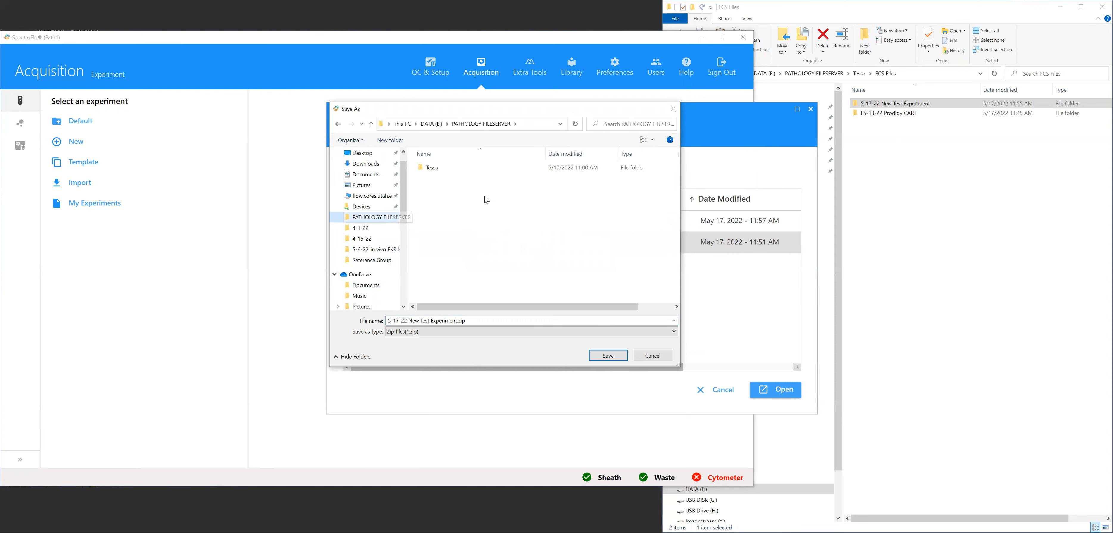
double_click(438, 169)
double_click(440, 168)
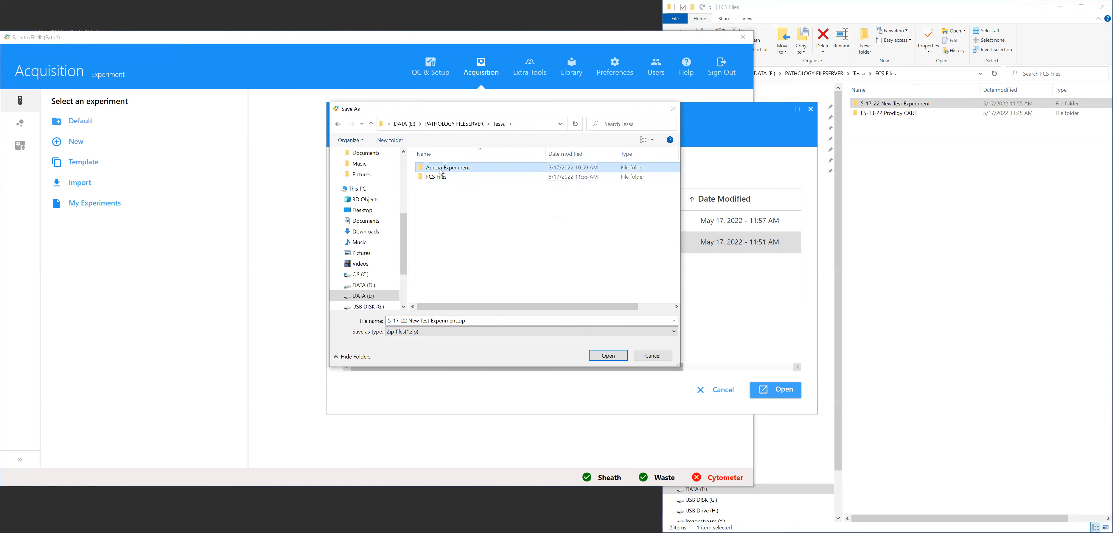
click(608, 356)
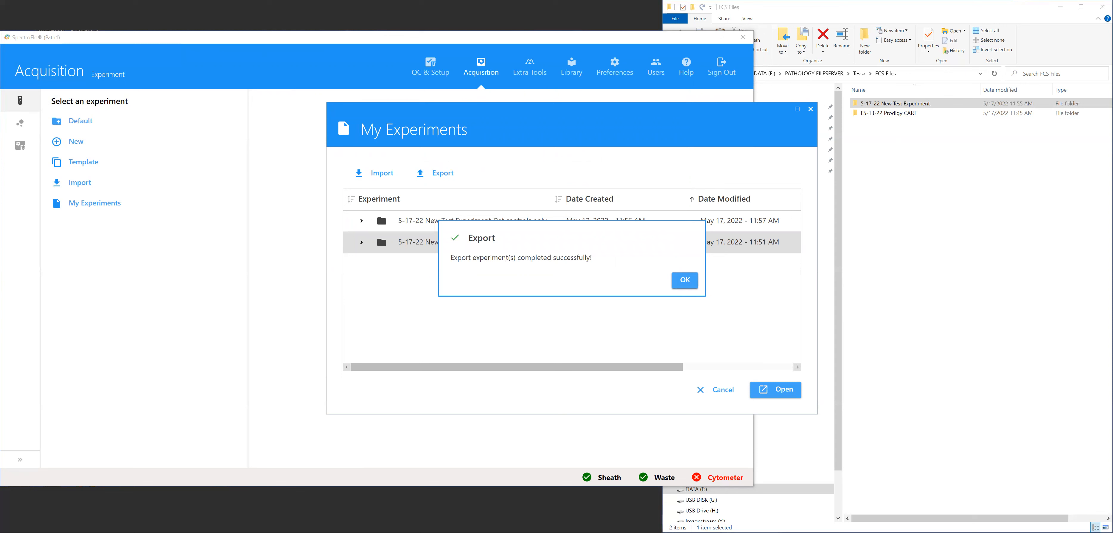
click(687, 285)
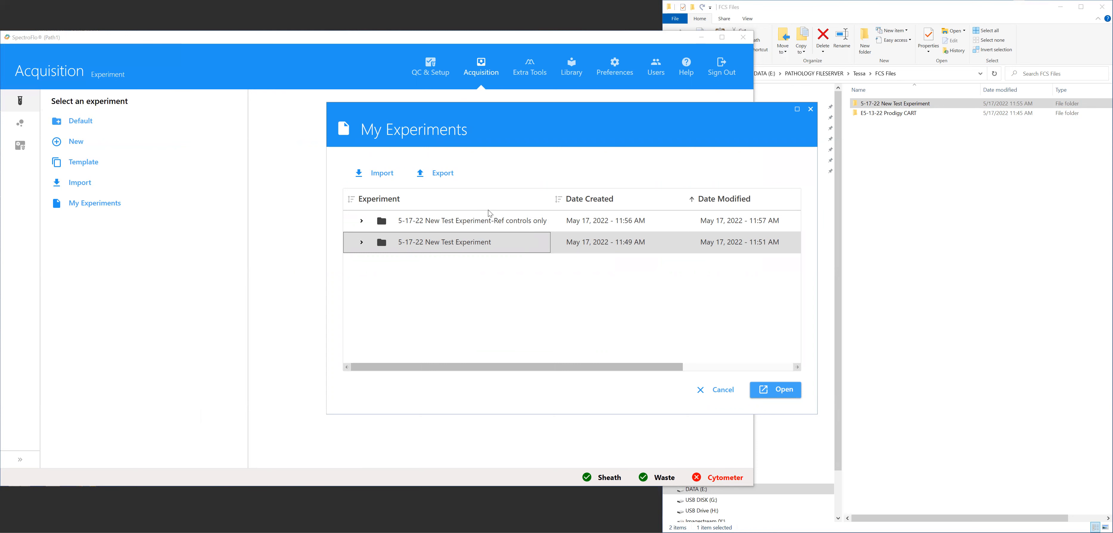
Step: Open the original 5-17-22 New Test Experiment from the saved experiments
right_click(419, 248)
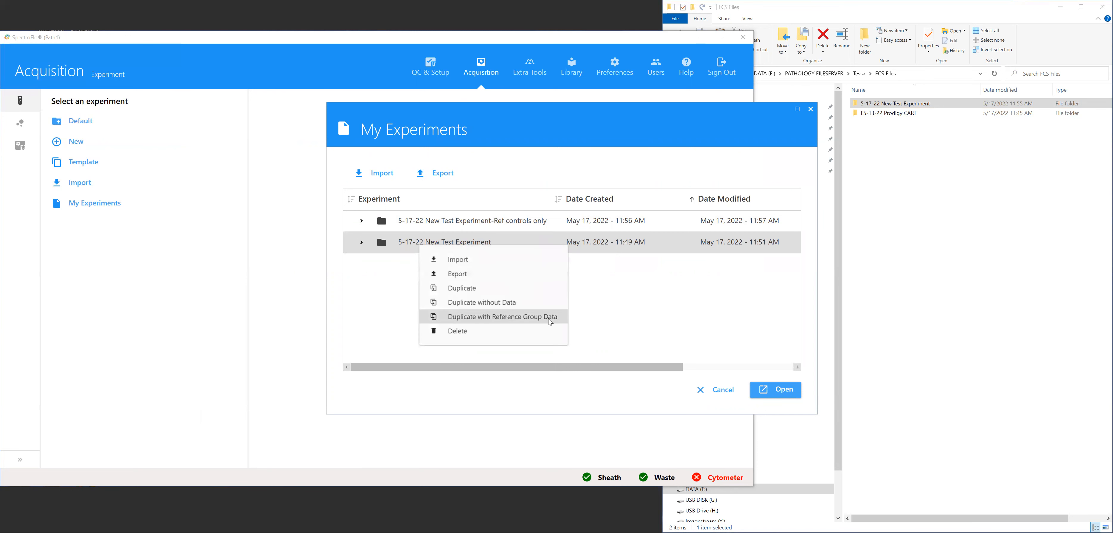
click(722, 391)
click(91, 209)
double_click(460, 250)
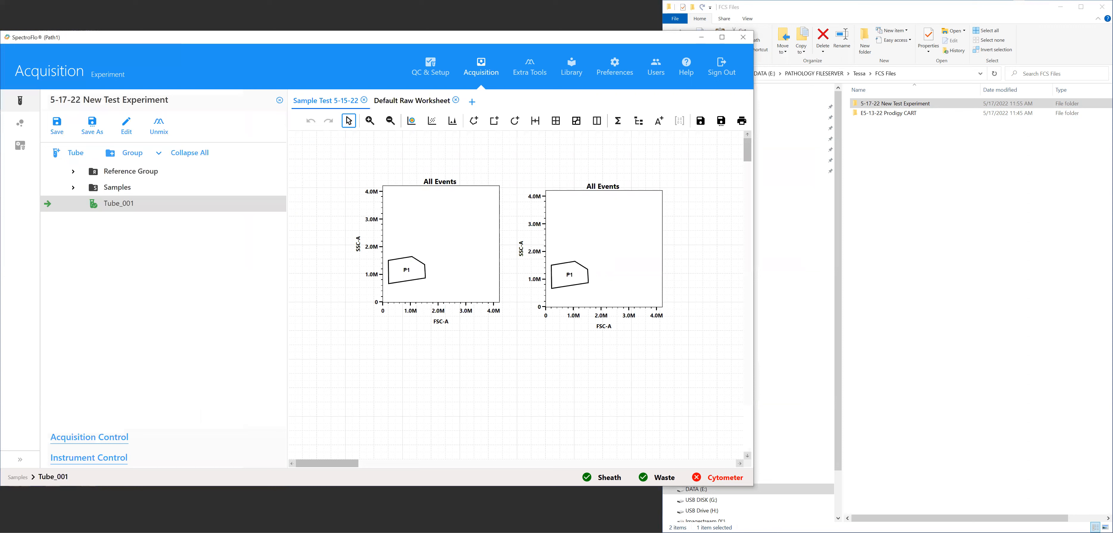
Step: Save the experiment as a template named 5-17-22 Experiment emplate aurora test
click(93, 128)
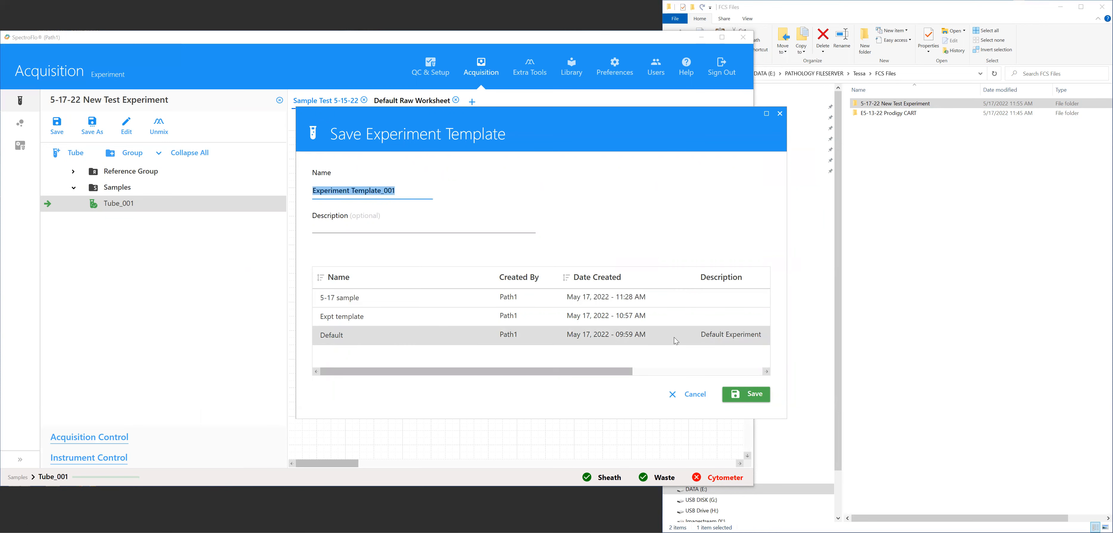
key(BackSpace)
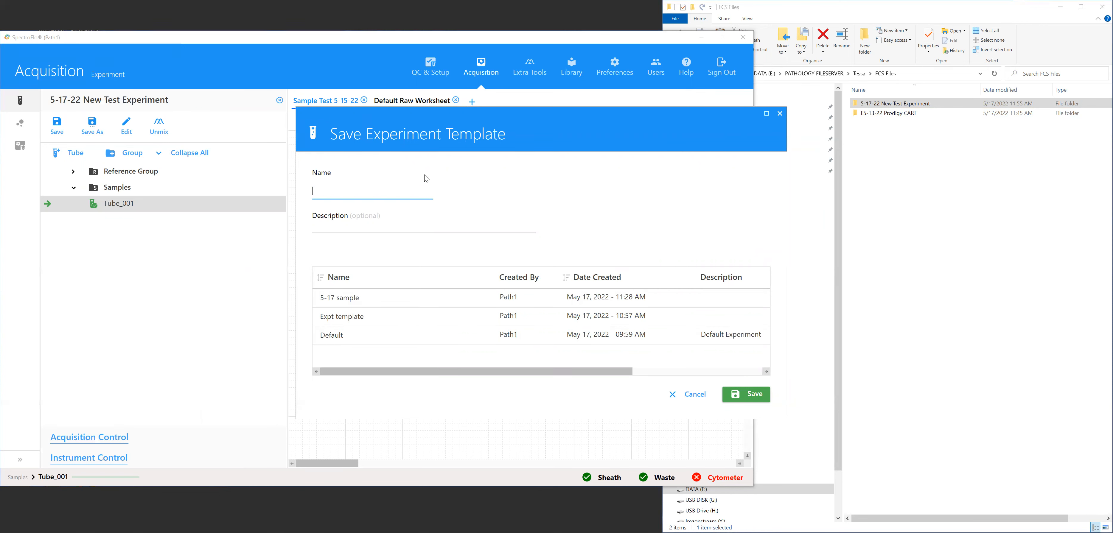
text(5-17-22 Experiment emplate aurora)
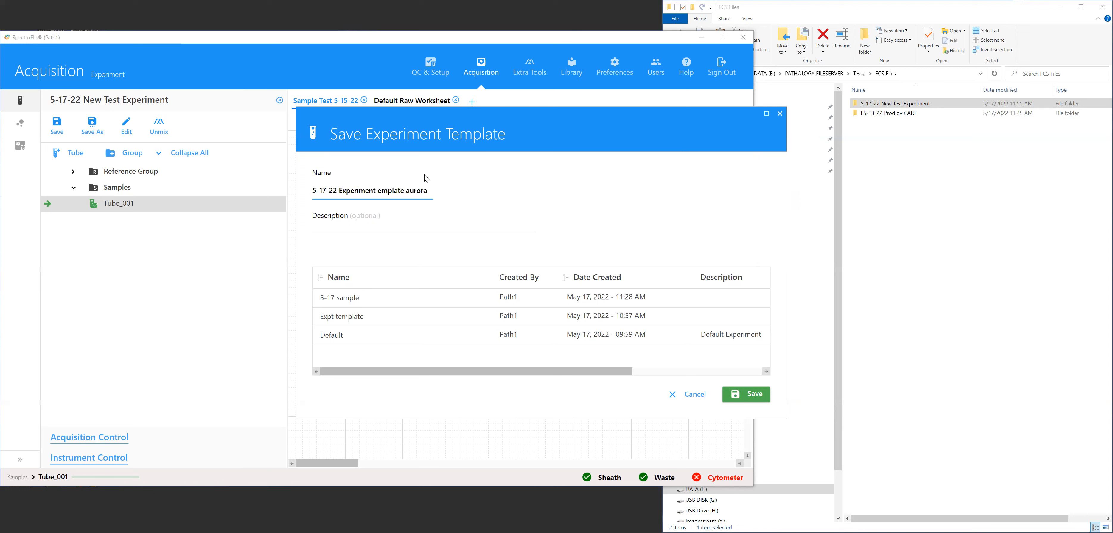
text( test)
click(748, 394)
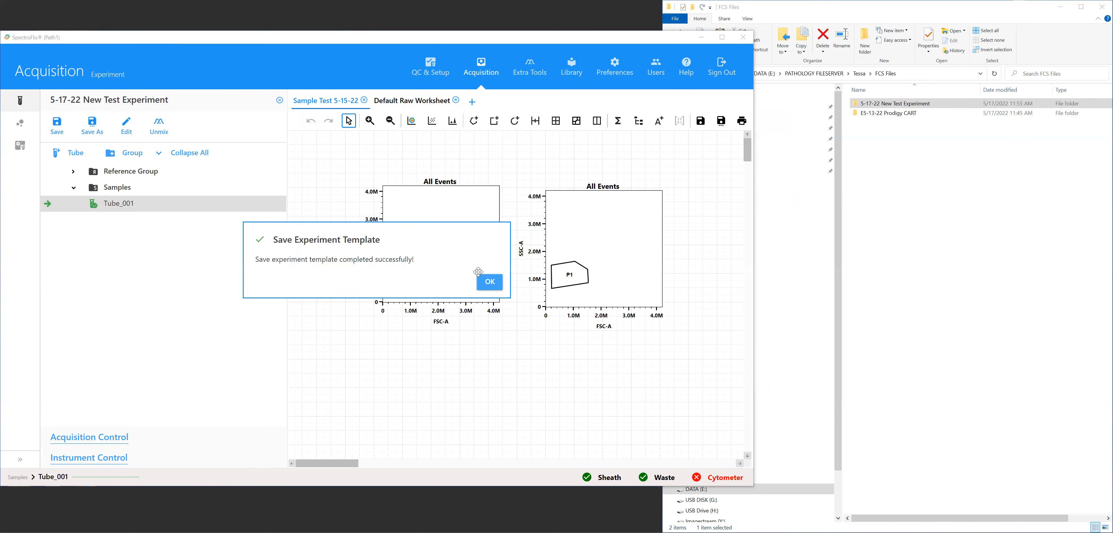
click(489, 279)
Step: Close the experiment, create a new one from the 5-17-22 Experiment emplate aurora test template, and expand its Samples group
click(279, 102)
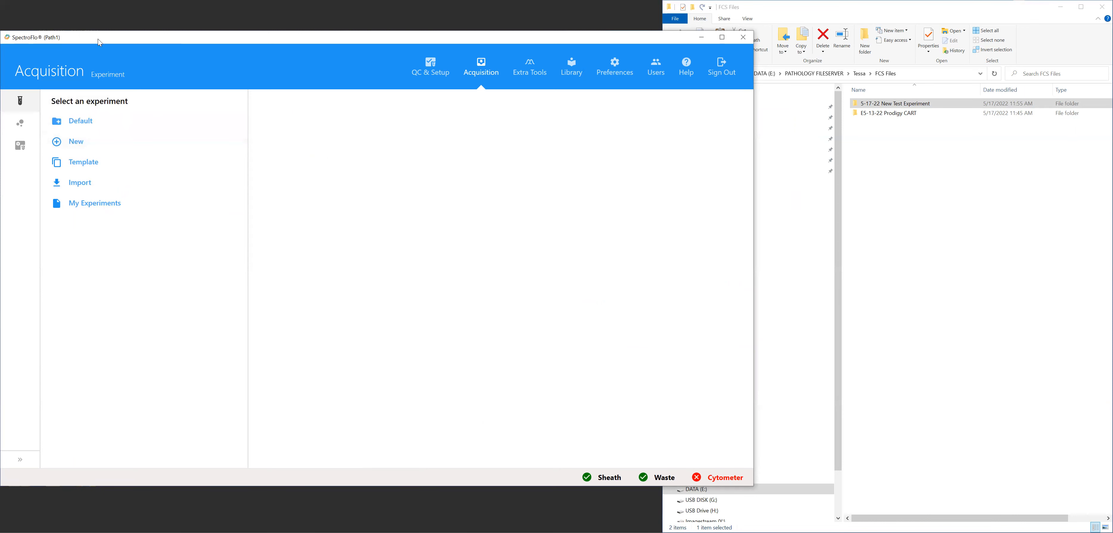
click(78, 167)
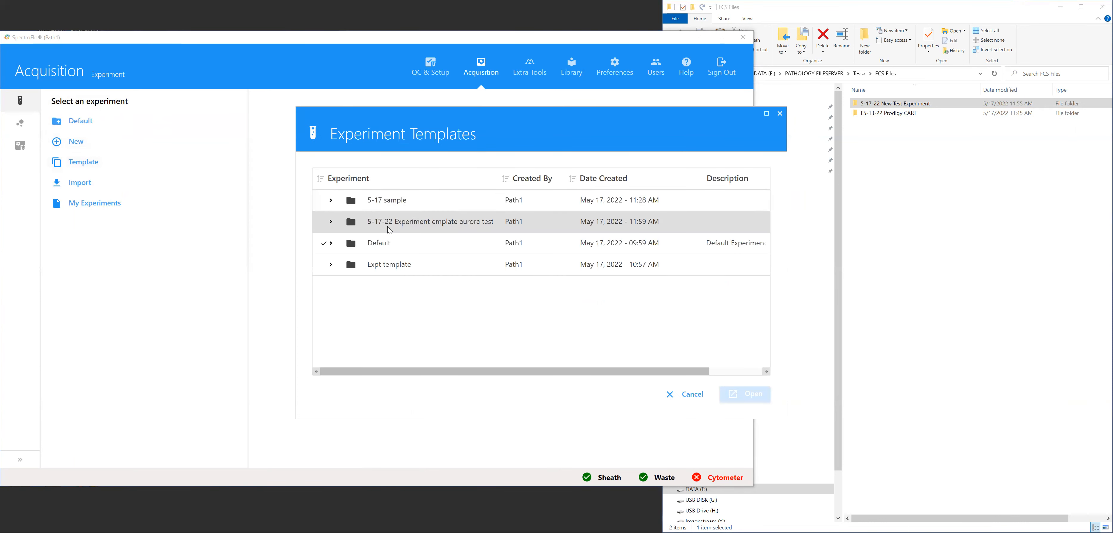
click(390, 222)
click(745, 394)
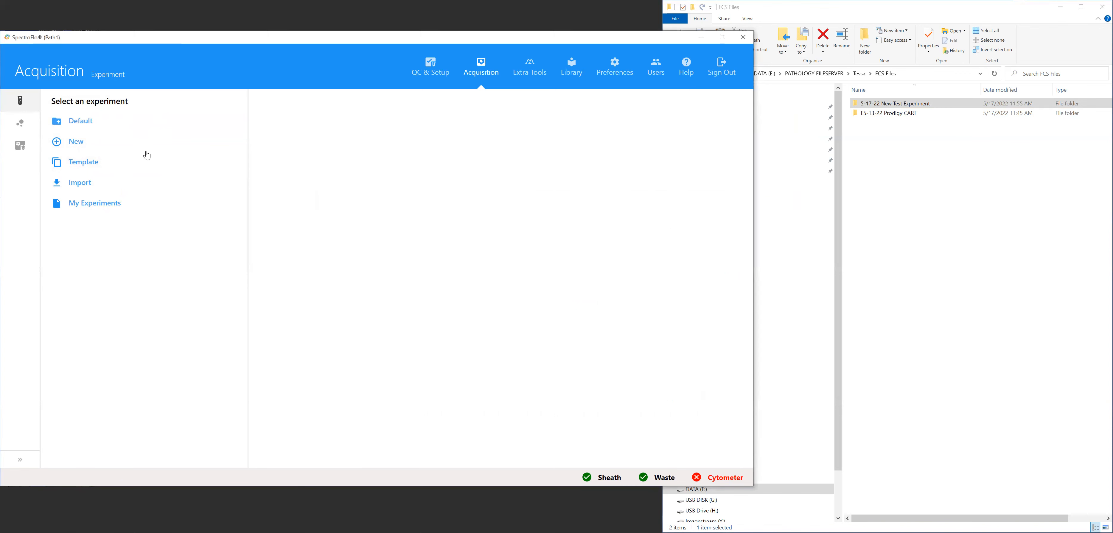
click(74, 236)
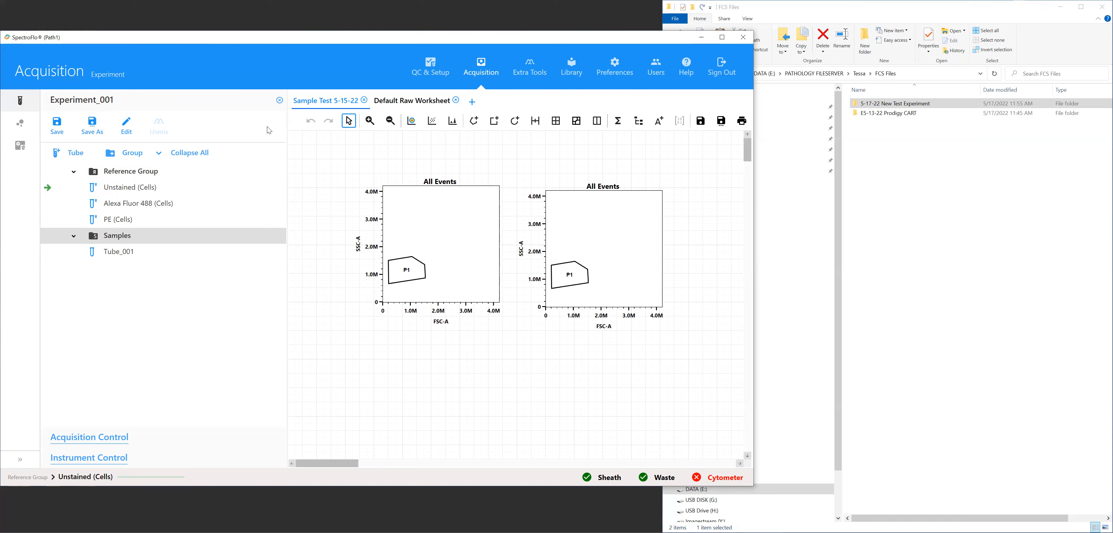
click(30, 149)
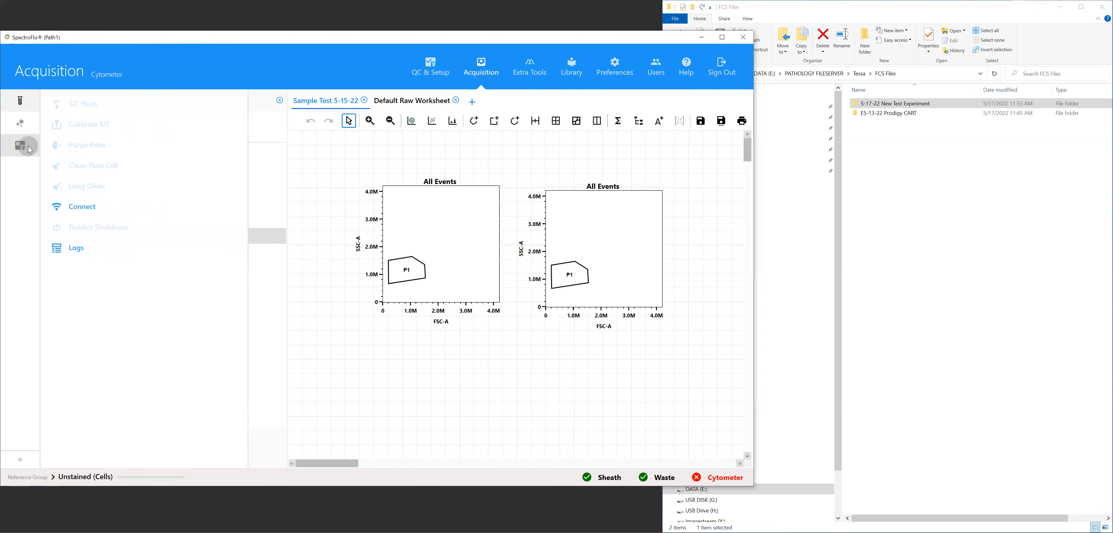
click(20, 100)
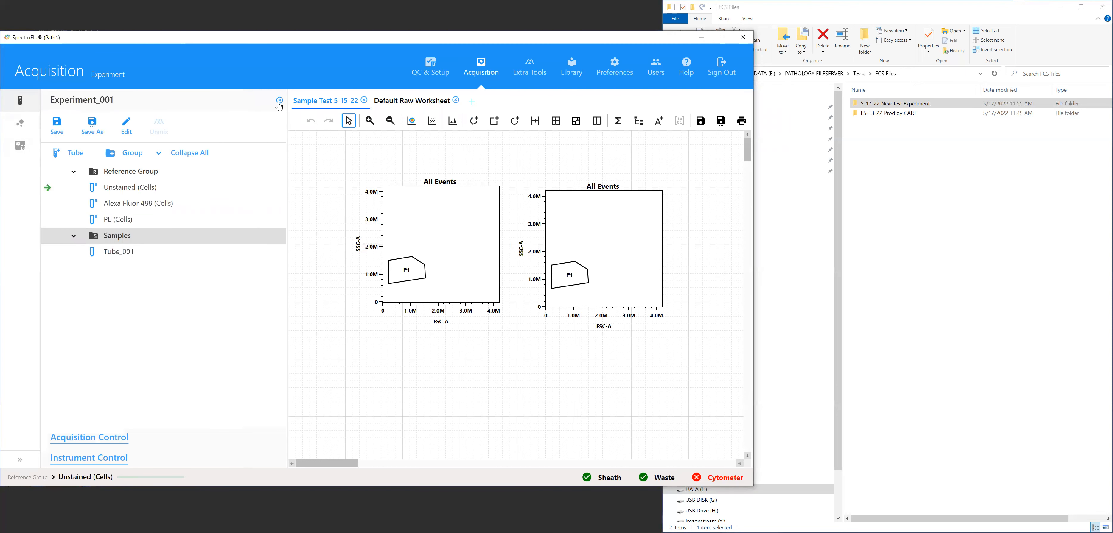
Step: Close the template-based experiment and delete both 5-17-22 New Test Experiment and its Ref controls only copy from the saved experiments
click(279, 101)
click(98, 206)
ctrl+click(455, 245)
right_click(462, 239)
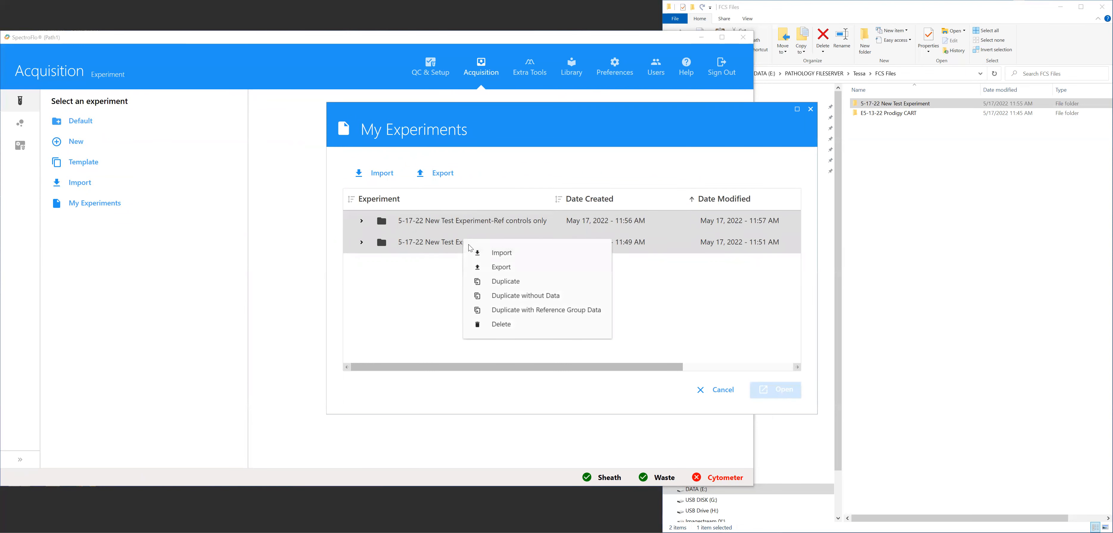
click(501, 324)
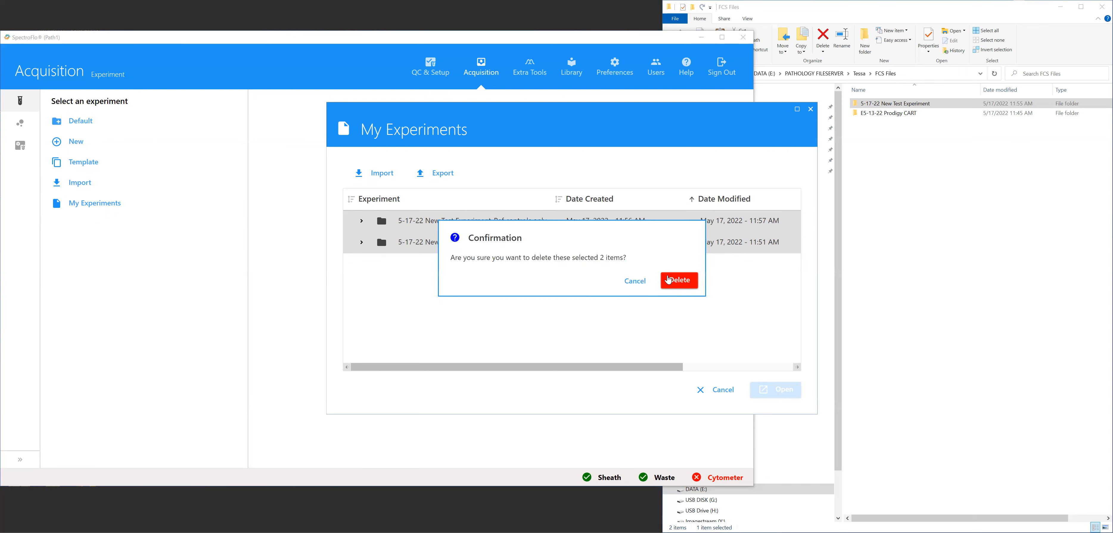
click(668, 280)
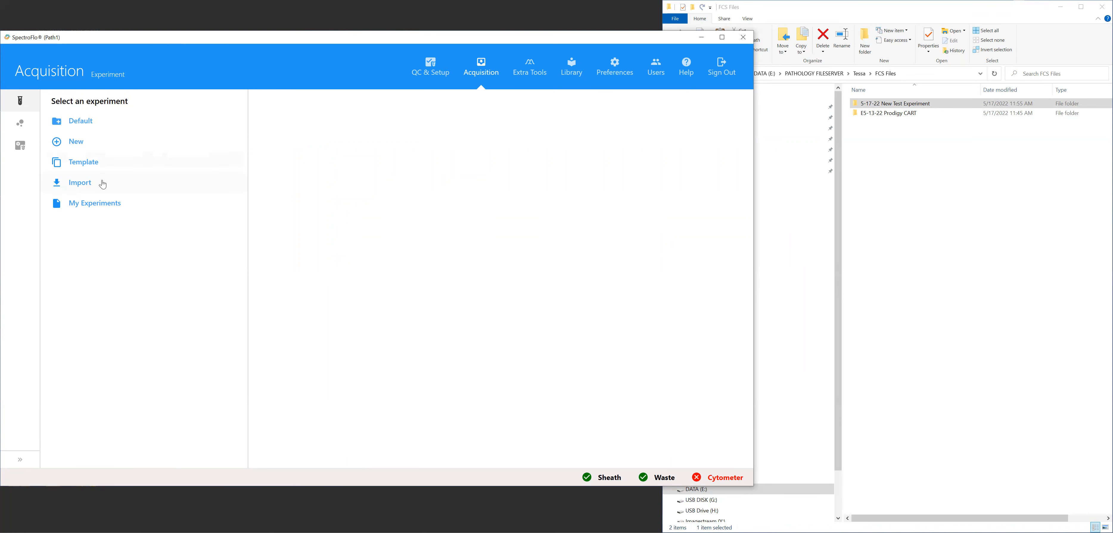
Step: Import the experiment from 5-17-22 New Test Experiment.zip in the Aurora Experiment folder
click(82, 186)
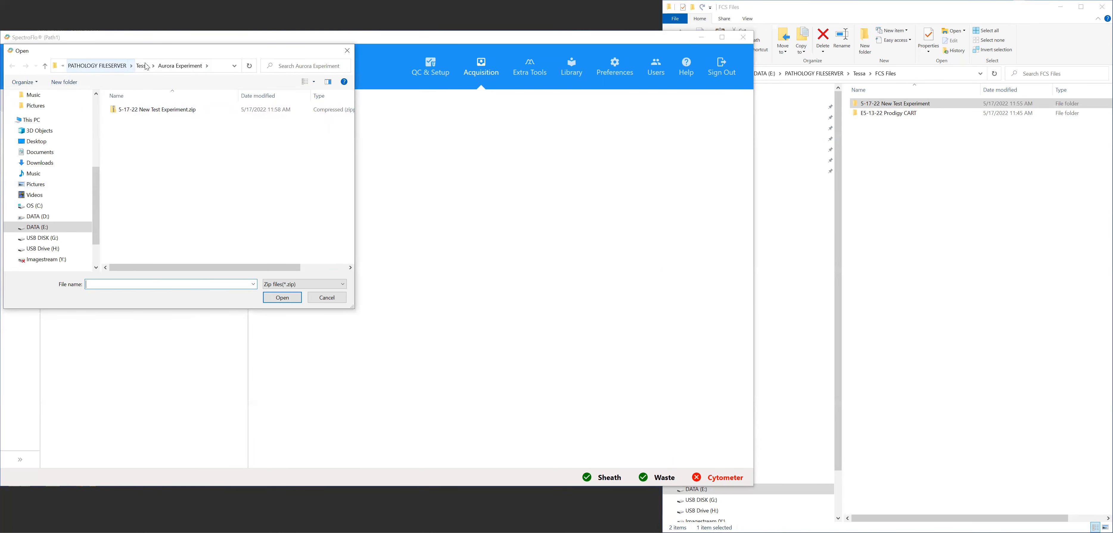
click(159, 111)
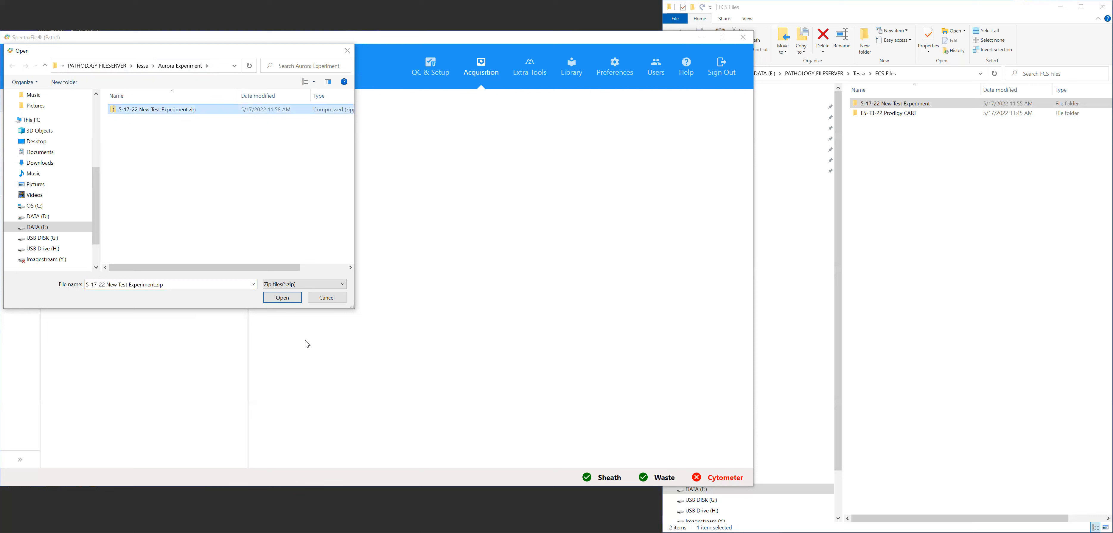
click(283, 298)
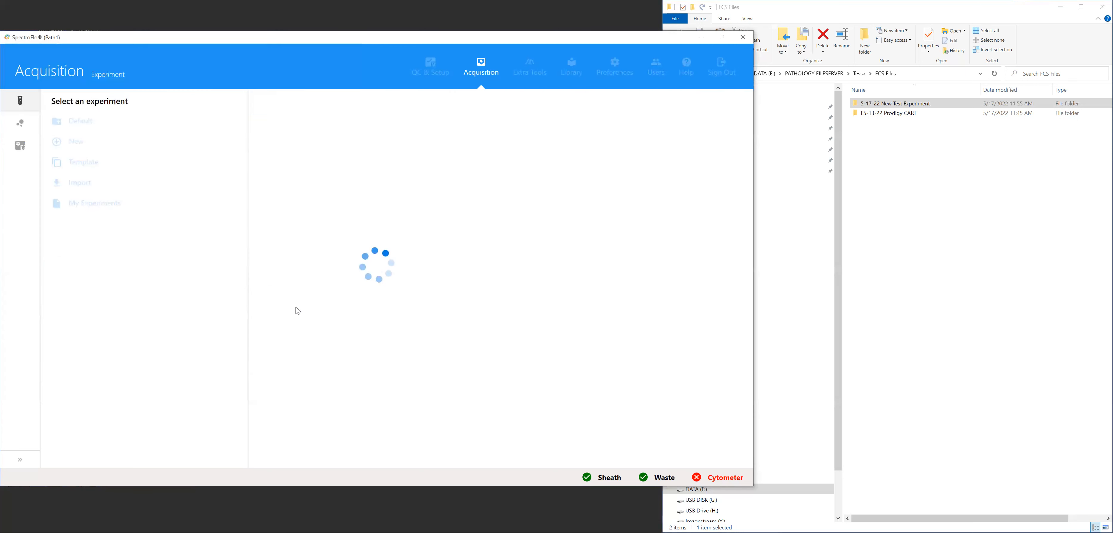